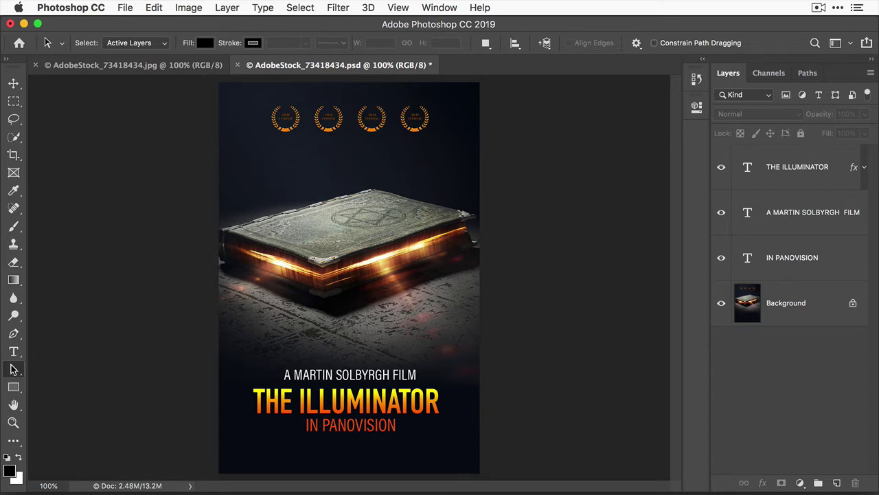
# - Bring the unedited AdobeStock_73418434.jpg document forward
pyautogui.click(48, 71)
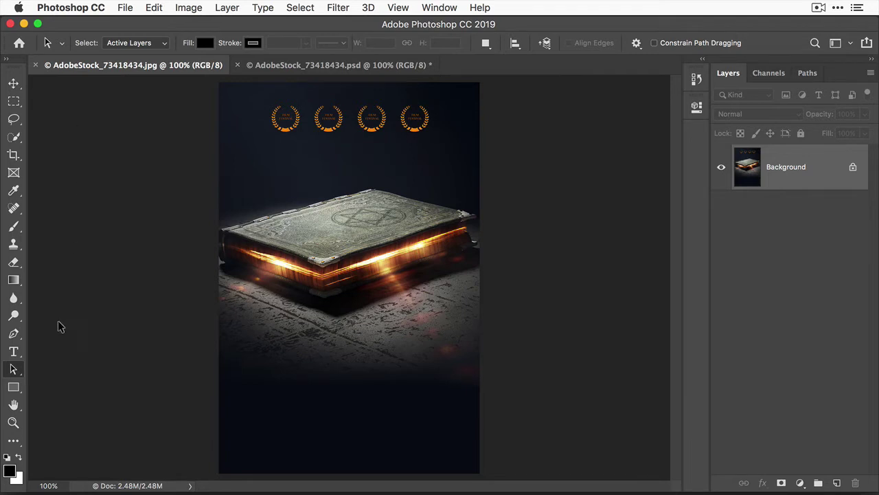
# - Set the Horizontal Type tool's font to DIN Condensed Bold, filtering the list by Sans Serif
pyautogui.click(15, 353)
pyautogui.click(44, 351)
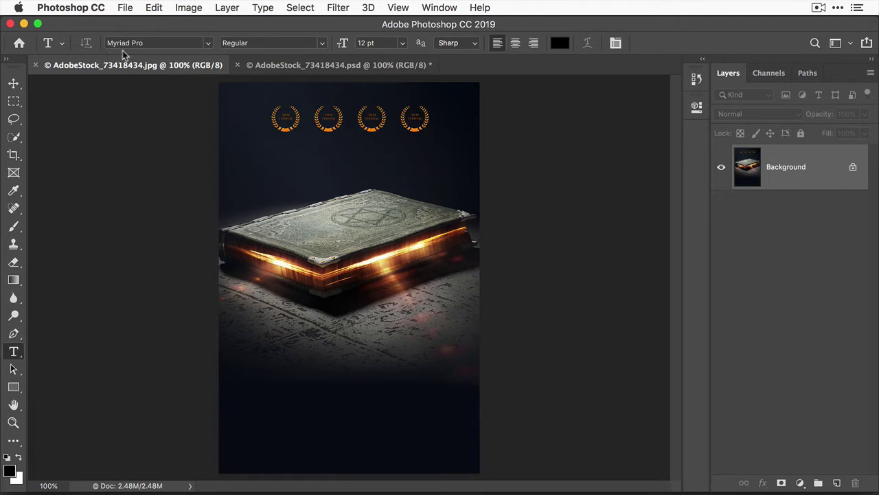
pyautogui.click(208, 44)
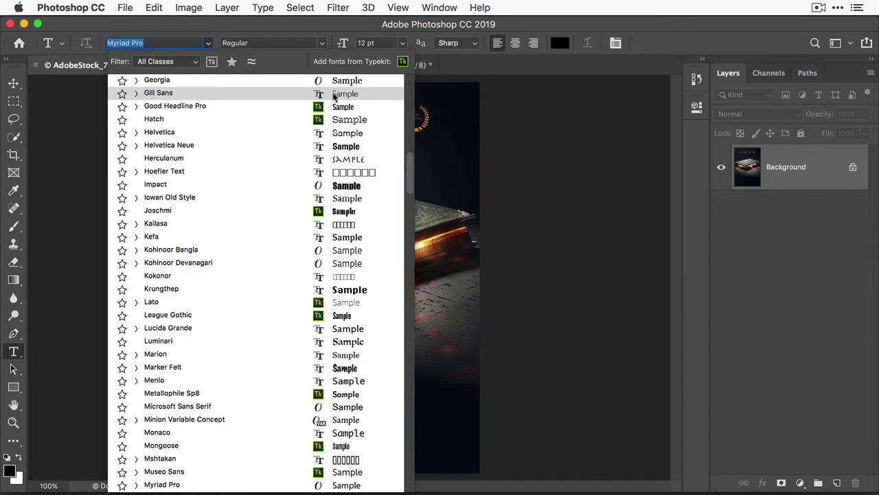
pyautogui.click(195, 62)
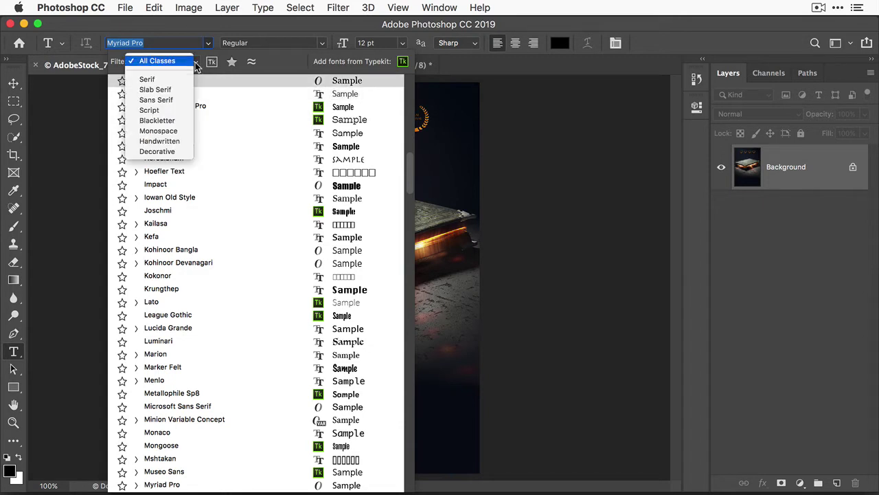
pyautogui.click(191, 100)
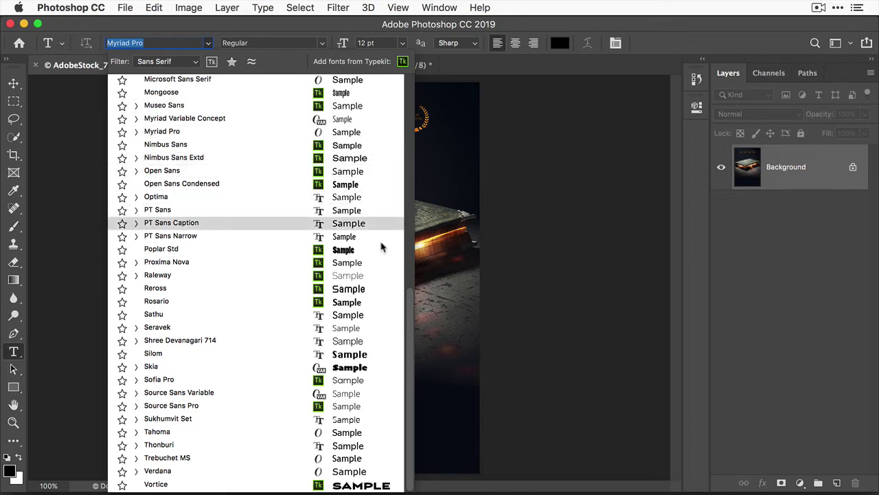
pyautogui.moveTo(409, 300); pyautogui.dragTo(405, 175)
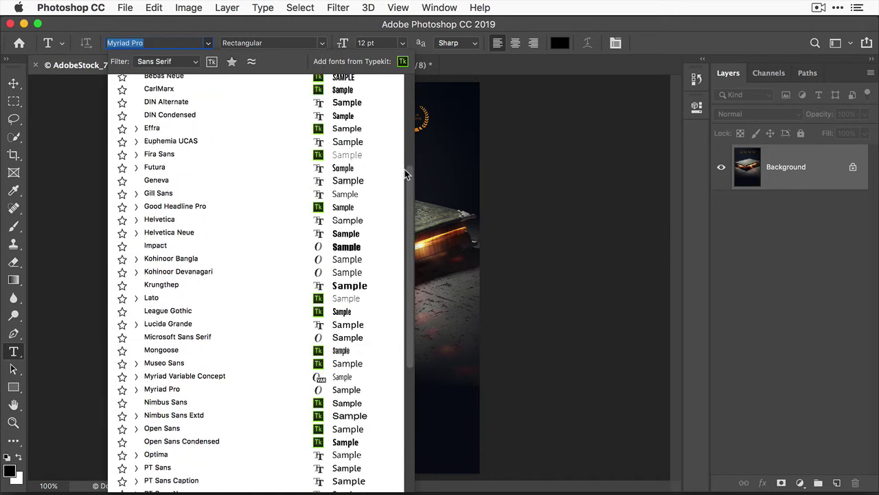
pyautogui.click(197, 116)
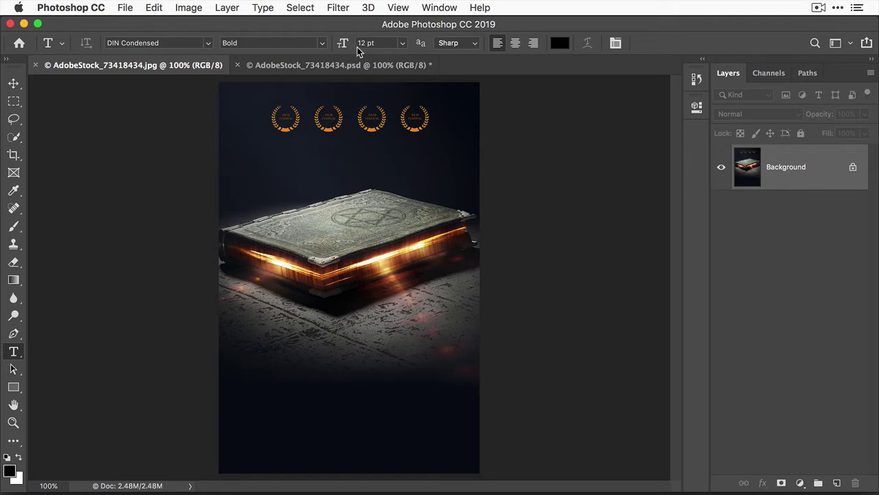
# - Set the text size to 100 pt and the text colour to near-white #faf7f7
pyautogui.write('100')
pyautogui.click(553, 46)
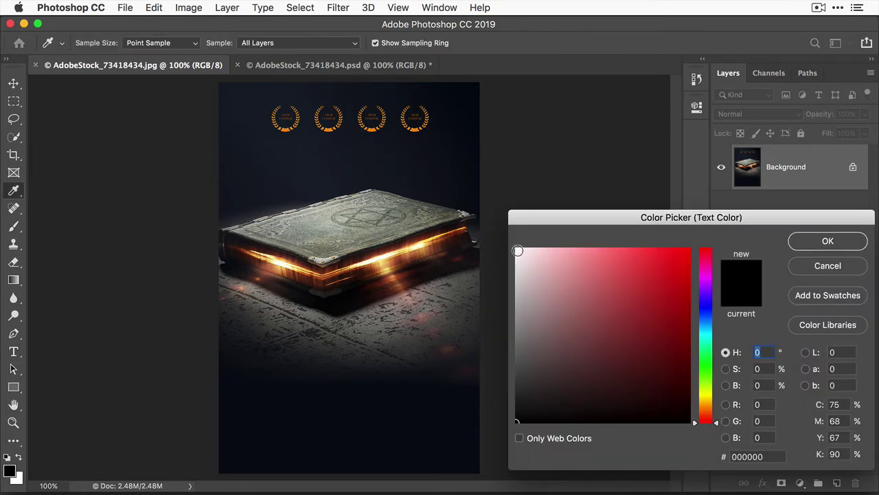
pyautogui.click(518, 251)
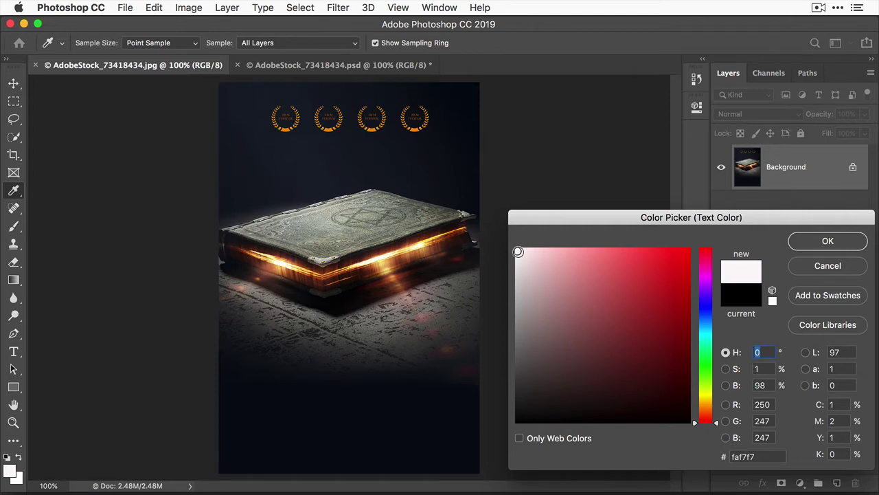
pyautogui.click(805, 247)
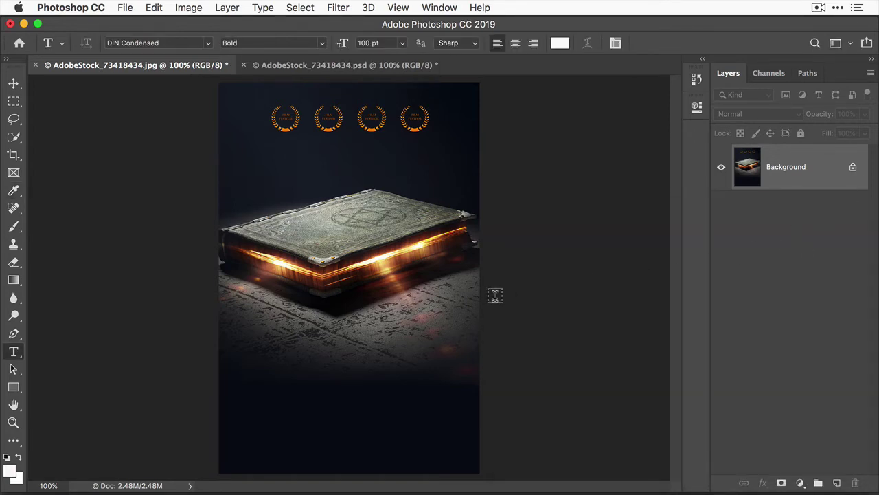
# - Type the title 'THE ILLUMINATOR' on the canvas and move it toward the poster's bottom
pyautogui.click(255, 280)
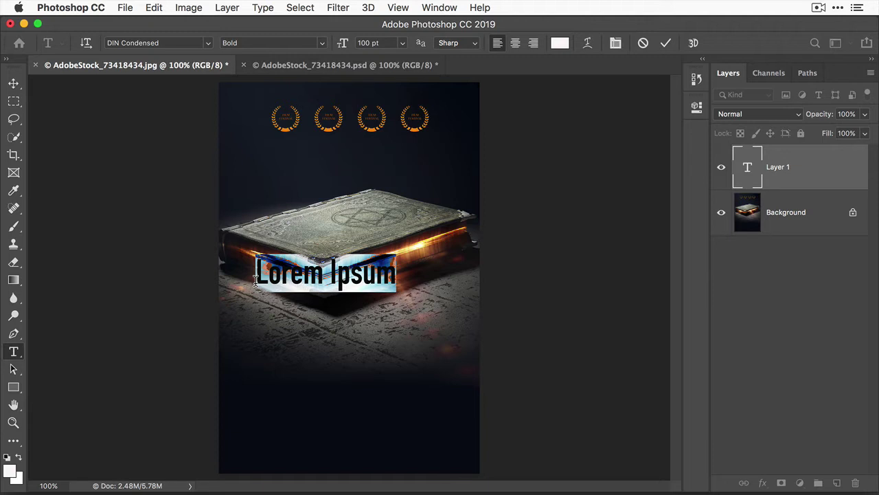
pyautogui.write('THE')
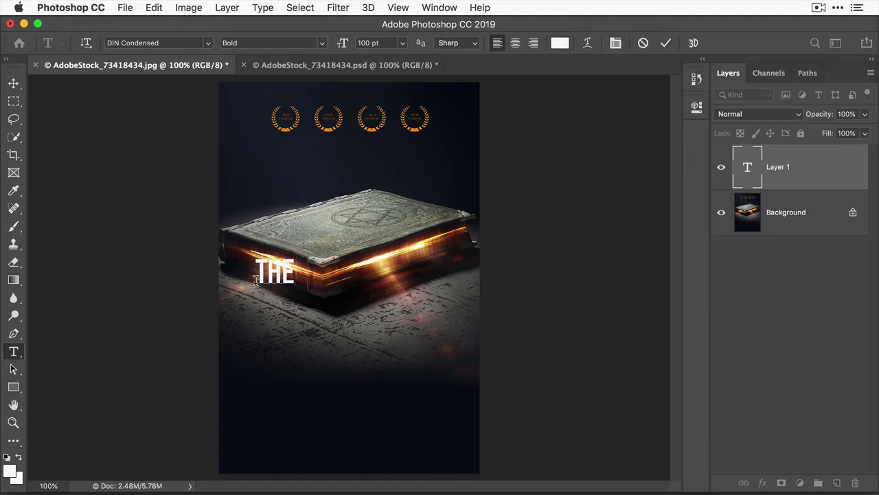
pyautogui.write(' ILLUMINATOR')
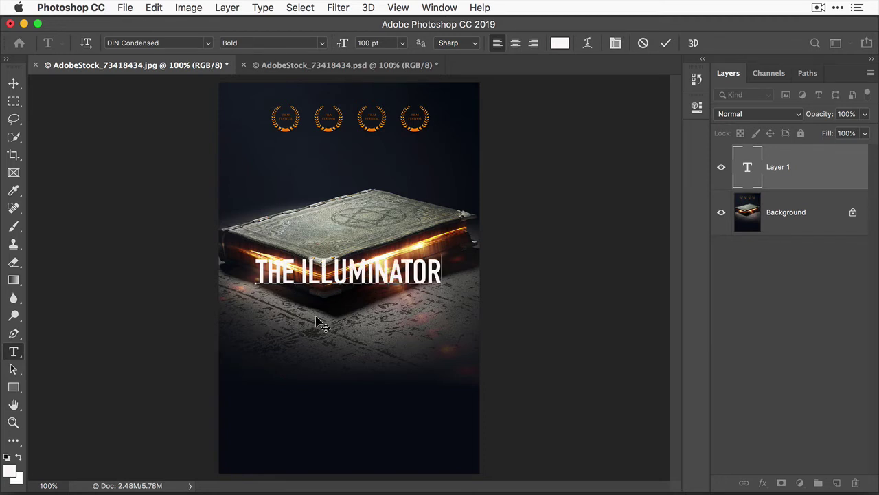
pyautogui.moveTo(328, 373); pyautogui.dragTo(328, 458)
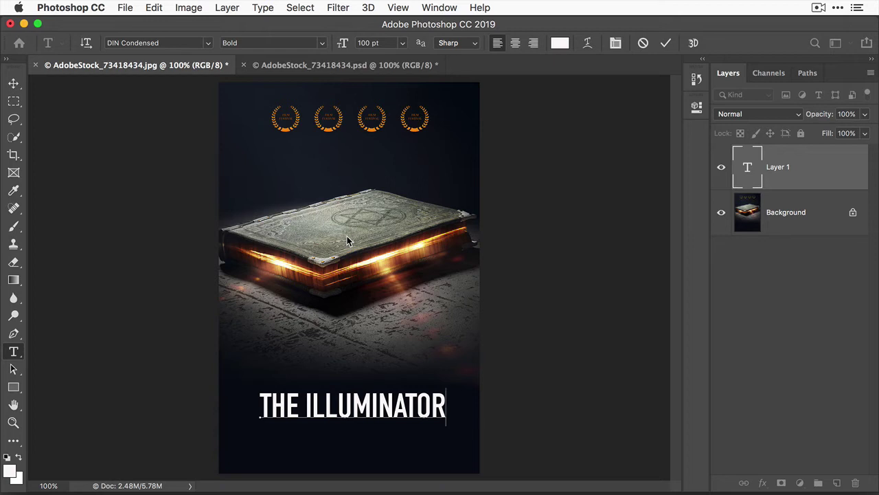
# - Commit the title and drag it onto the poster's horizontal centre guide
pyautogui.click(14, 85)
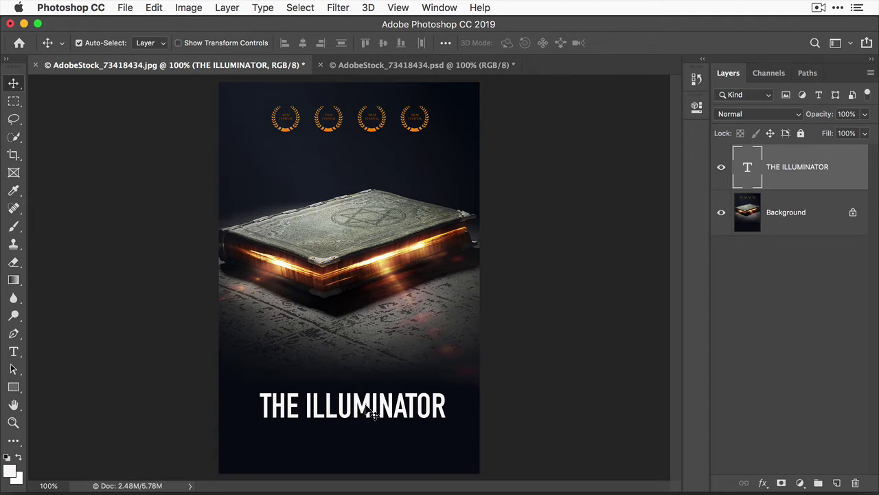
pyautogui.moveTo(371, 413); pyautogui.dragTo(364, 410)
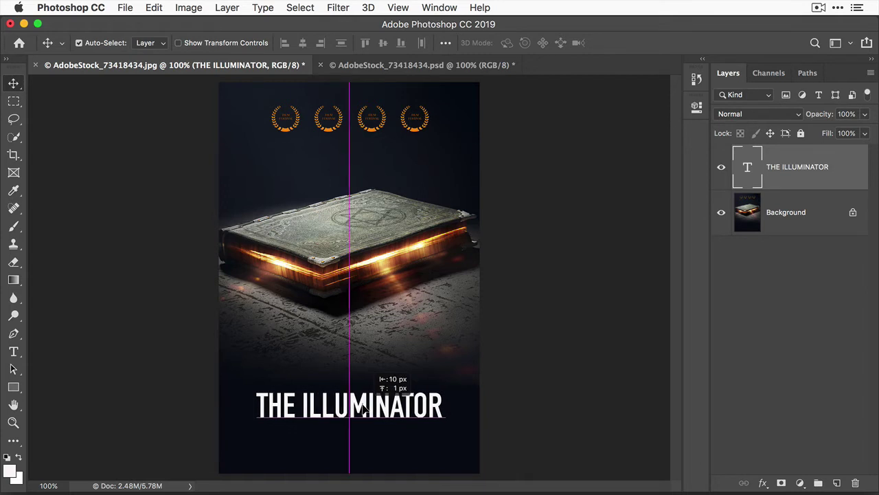
pyautogui.moveTo(364, 410); pyautogui.dragTo(364, 409)
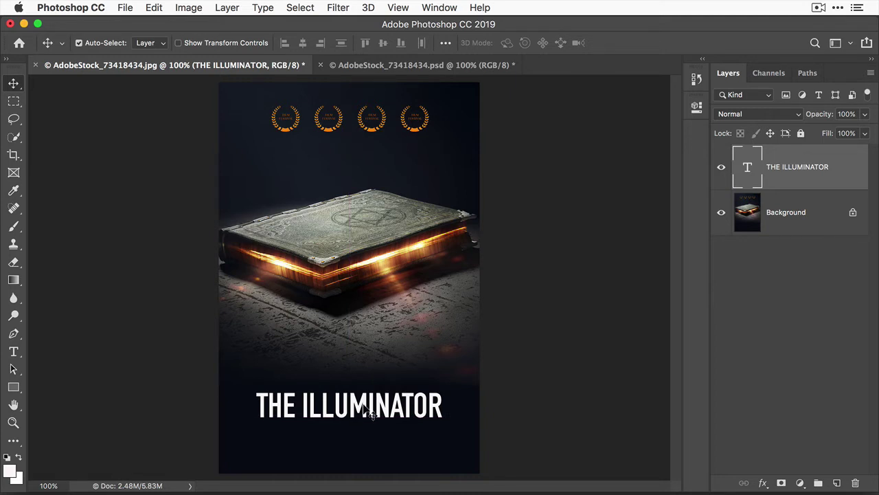
# - Open the title layer's Layer Style and enable Gradient Overlay
pyautogui.doubleClick(803, 182)
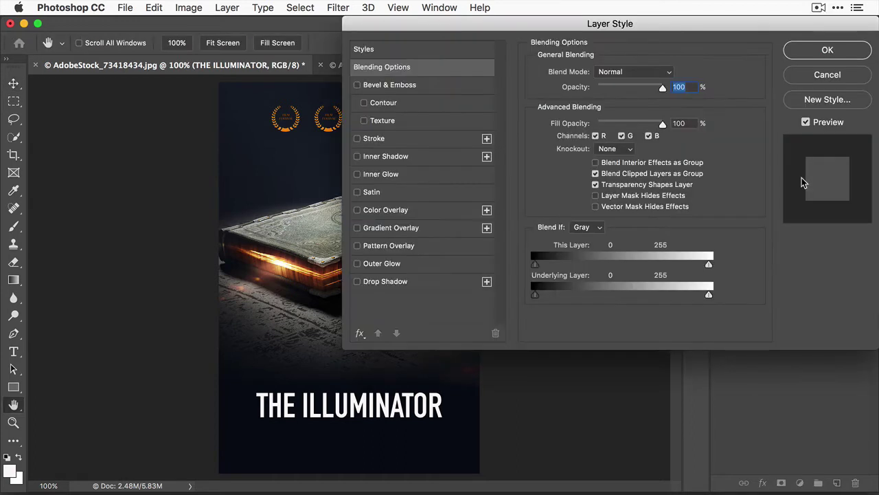
pyautogui.click(627, 33)
pyautogui.click(421, 232)
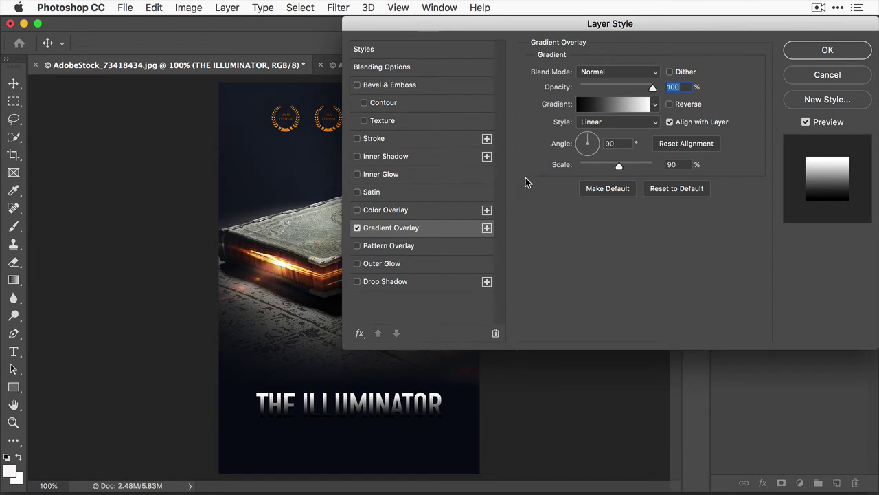
# - Turn the Orange, Yellow, Orange preset into orange-to-yellow, yellow at 100%, midpoint near 60%
pyautogui.click(581, 104)
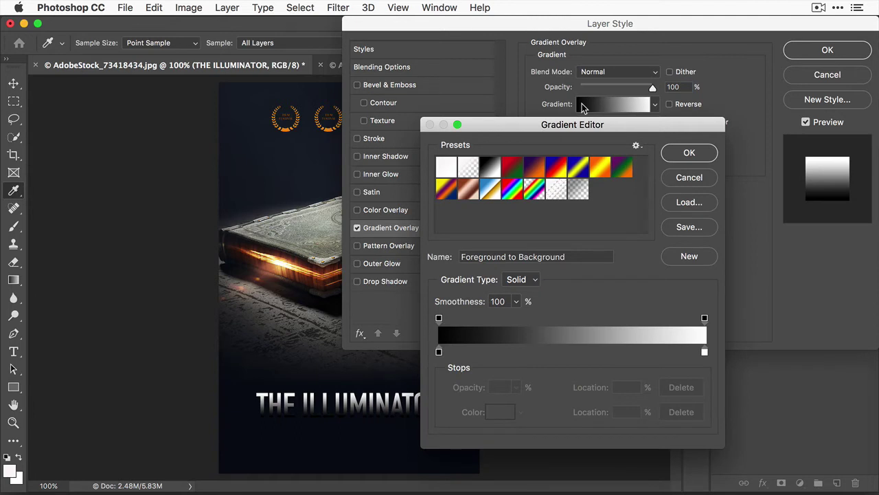
pyautogui.moveTo(535, 127); pyautogui.dragTo(691, 129)
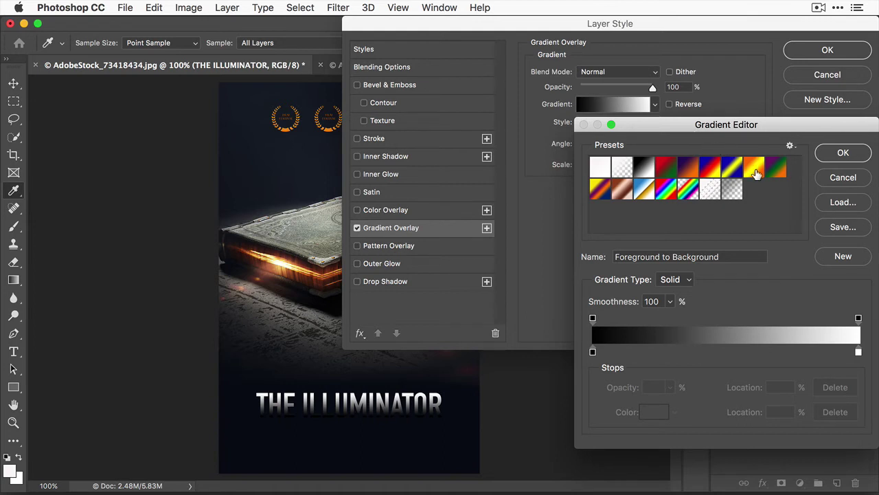
pyautogui.click(754, 167)
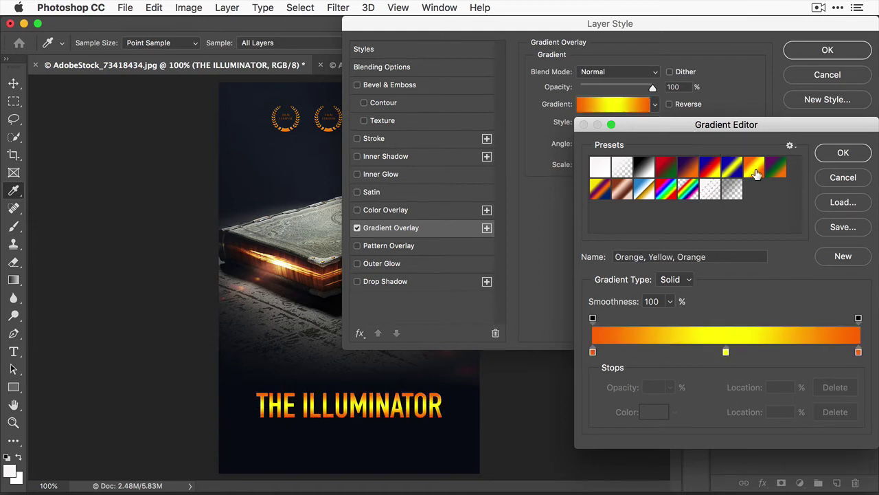
pyautogui.click(858, 352)
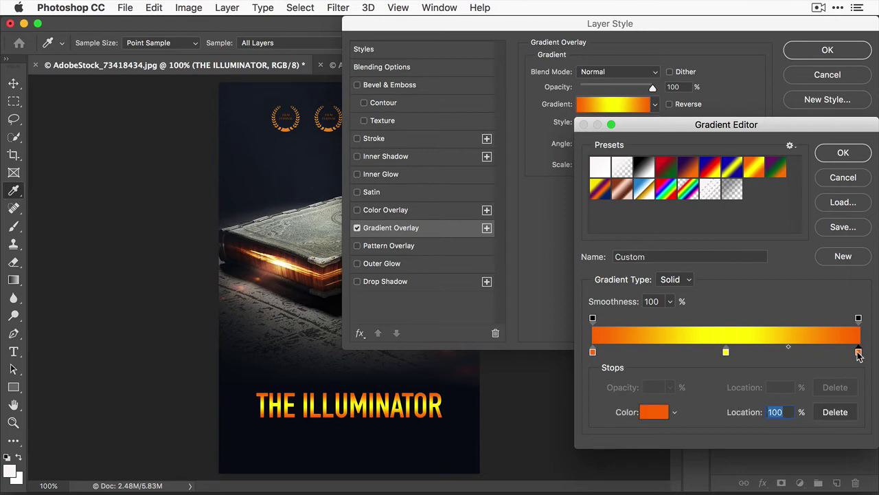
pyautogui.click(849, 416)
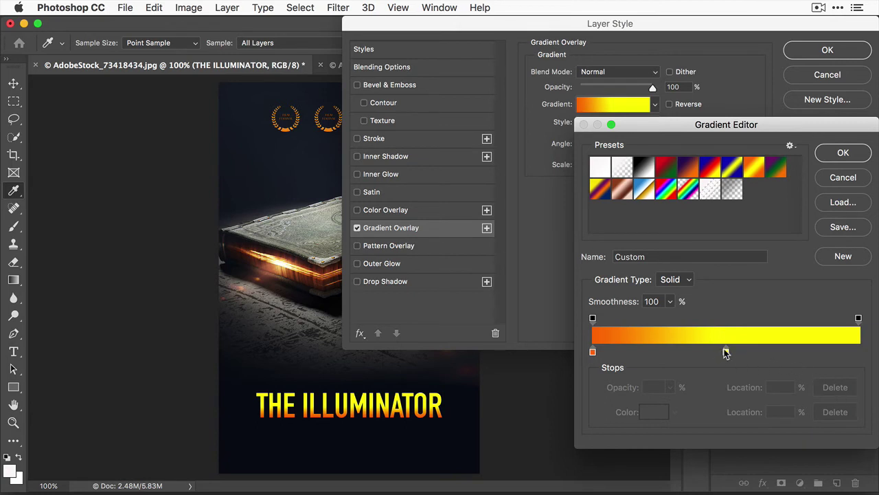
pyautogui.moveTo(726, 353); pyautogui.dragTo(863, 354)
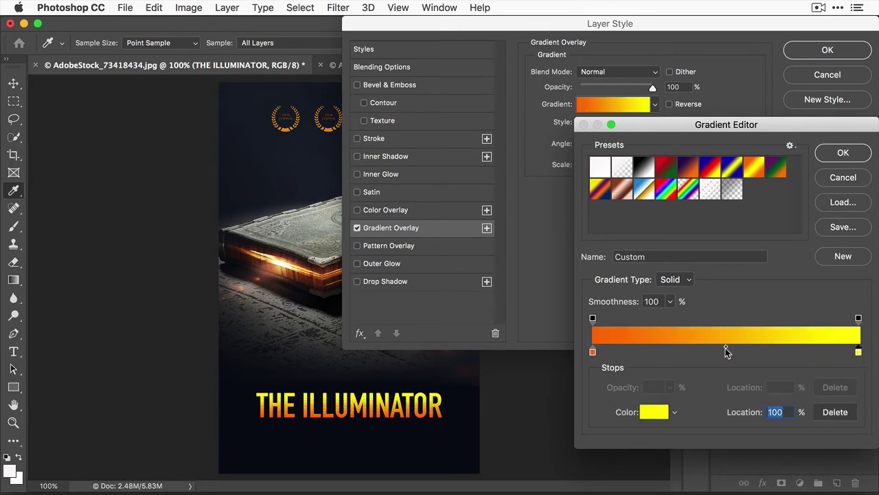
pyautogui.moveTo(725, 346); pyautogui.dragTo(753, 348)
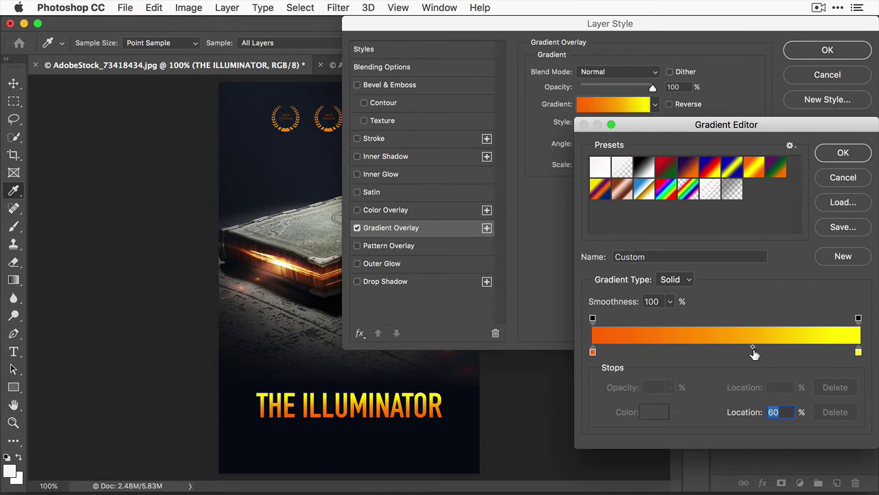
# - Confirm the orange-to-yellow gradient and commit the Gradient Overlay on the title
pyautogui.click(842, 153)
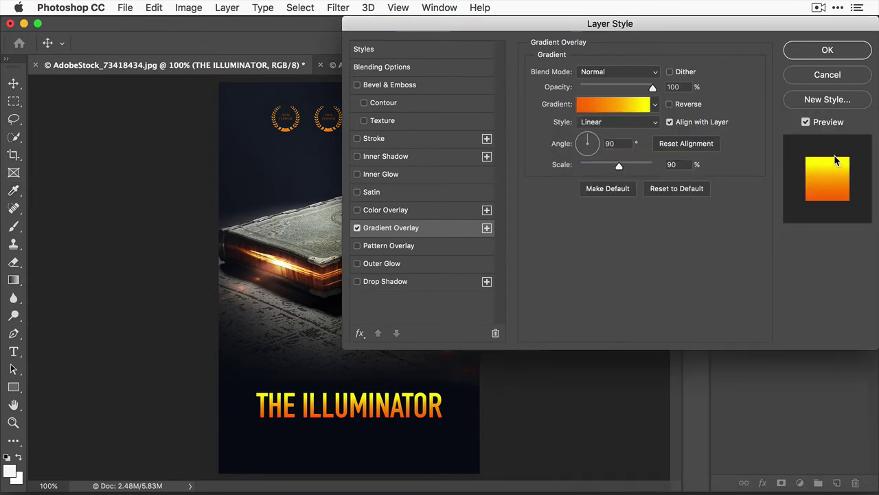
pyautogui.click(813, 54)
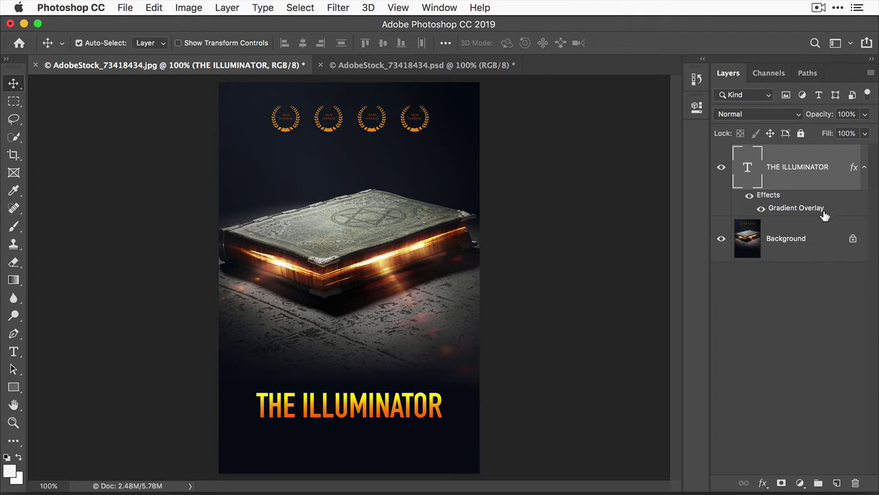
# - Add a 44 pt Avenir Next Condensed Regular line below the book with the director's film credit
pyautogui.click(15, 353)
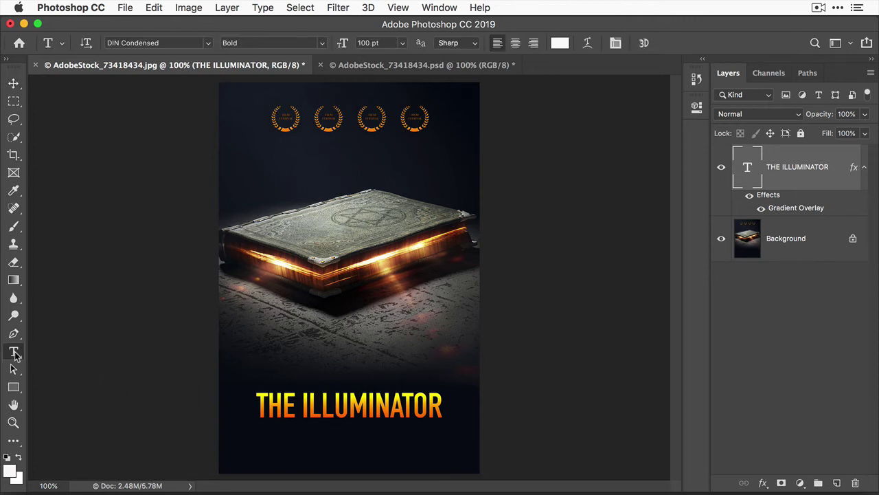
pyautogui.click(242, 314)
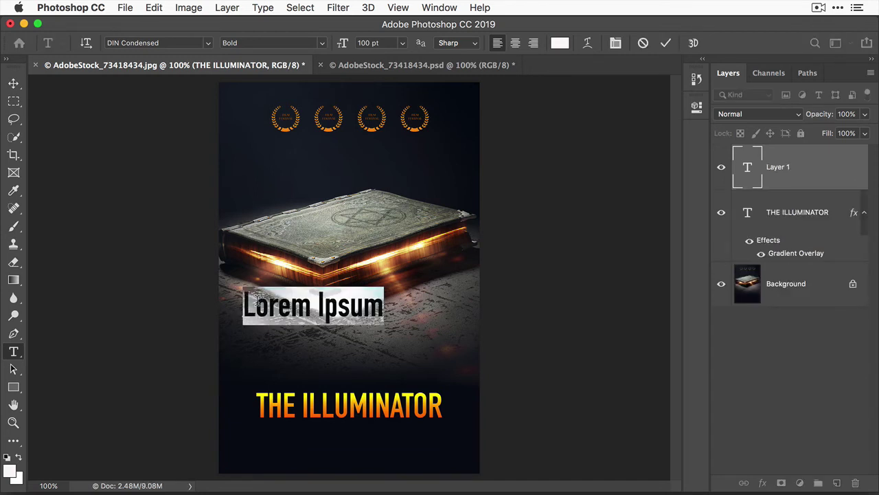
pyautogui.click(368, 42)
pyautogui.write('44')
pyautogui.press('Return')
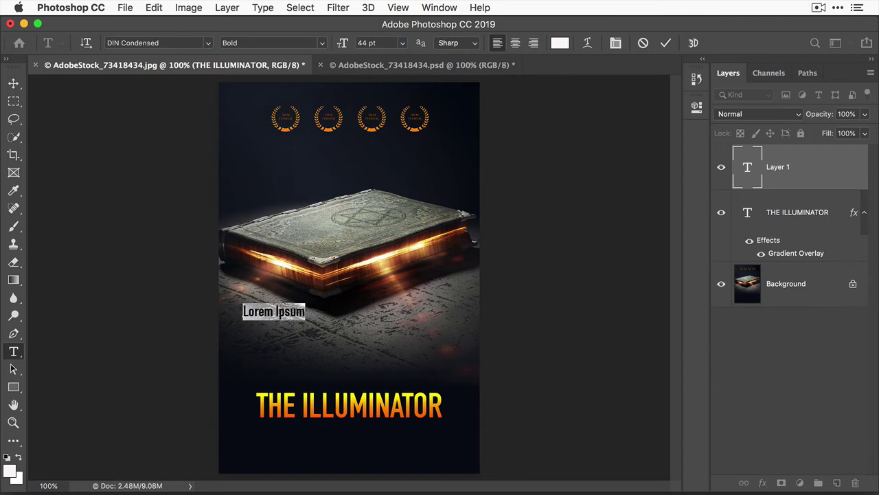
pyautogui.click(207, 43)
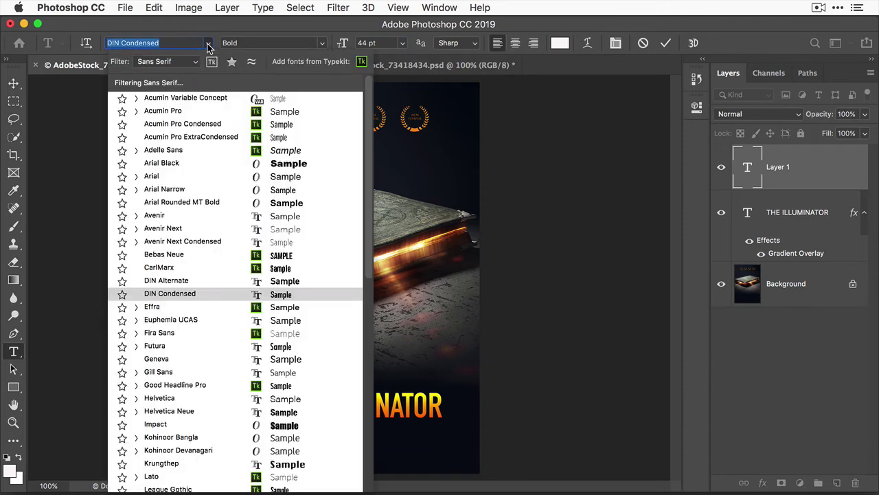
pyautogui.click(229, 241)
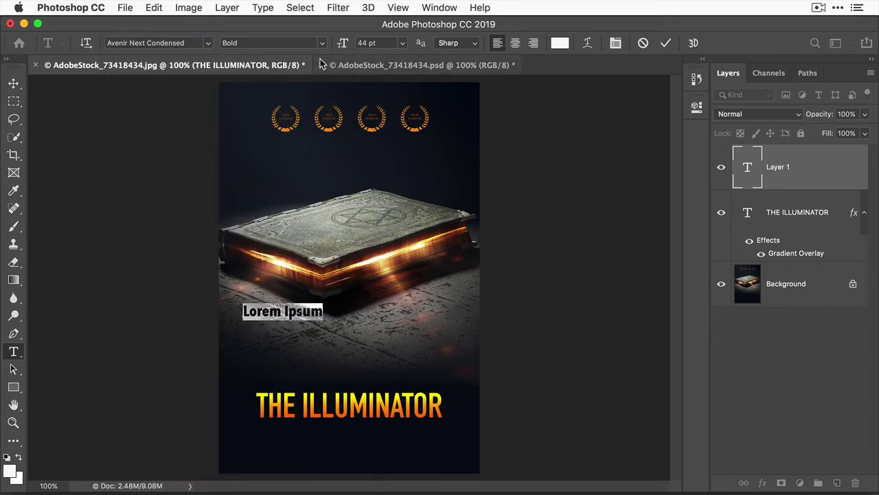
pyautogui.click(322, 43)
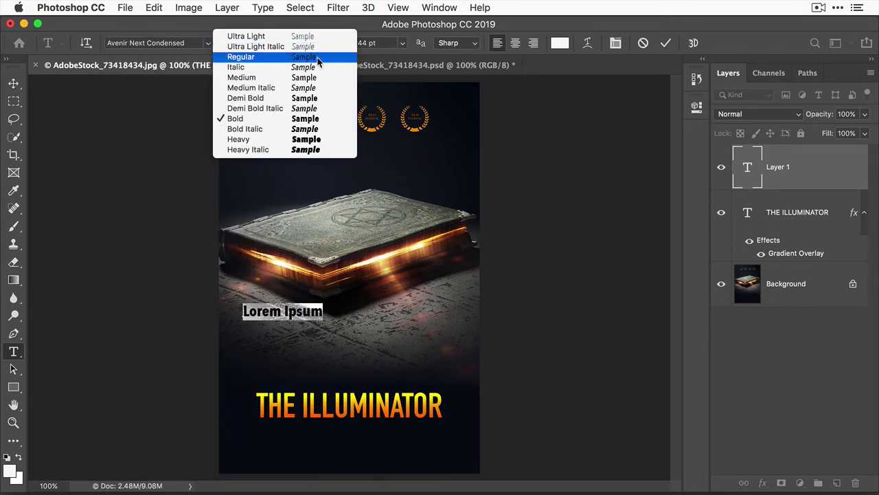
pyautogui.click(317, 57)
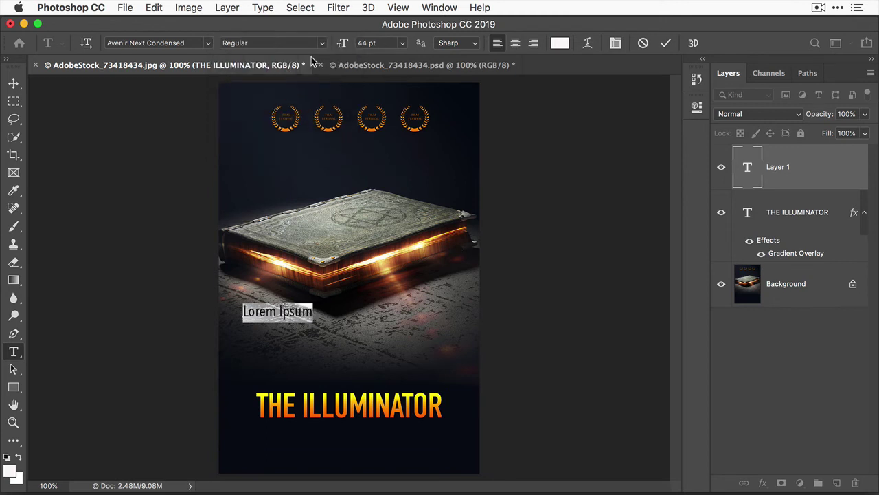
pyautogui.write('A MARTIN')
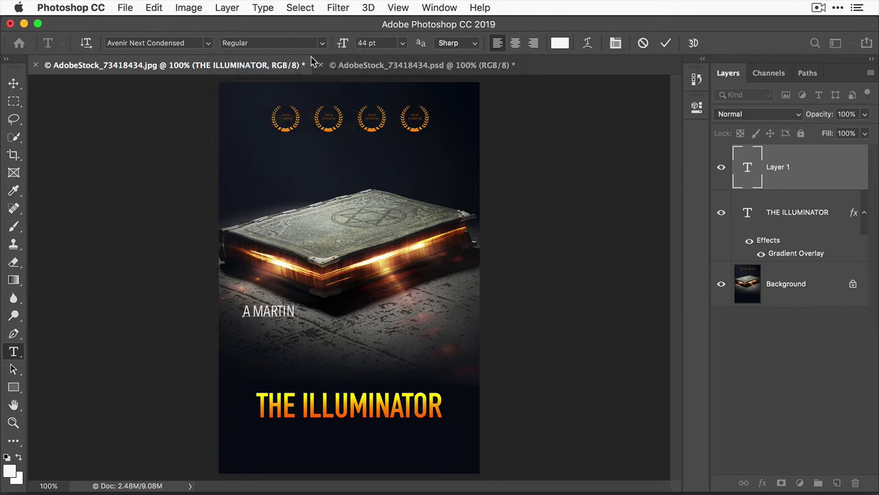
pyautogui.write(' SOLBYRGH')
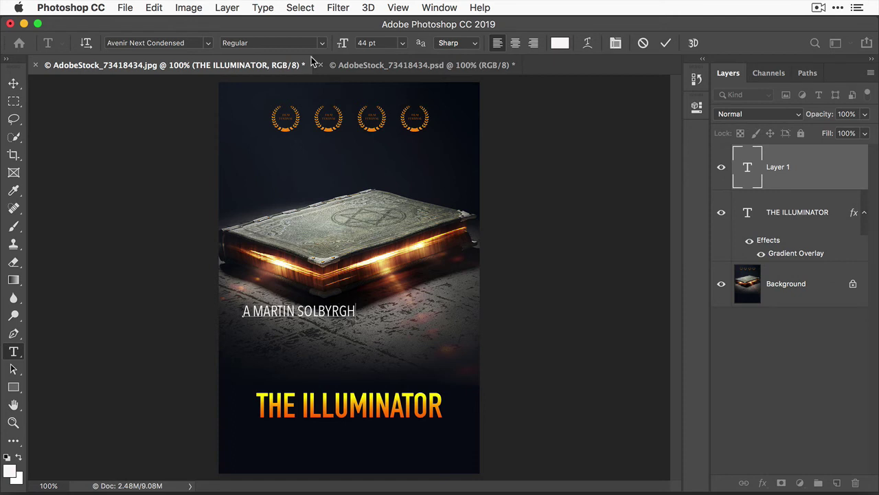
pyautogui.write(' FILM')
# - Move the credit line just above the title and Alt-drag a copy just below it
pyautogui.click(16, 83)
pyautogui.moveTo(292, 311); pyautogui.dragTo(336, 383)
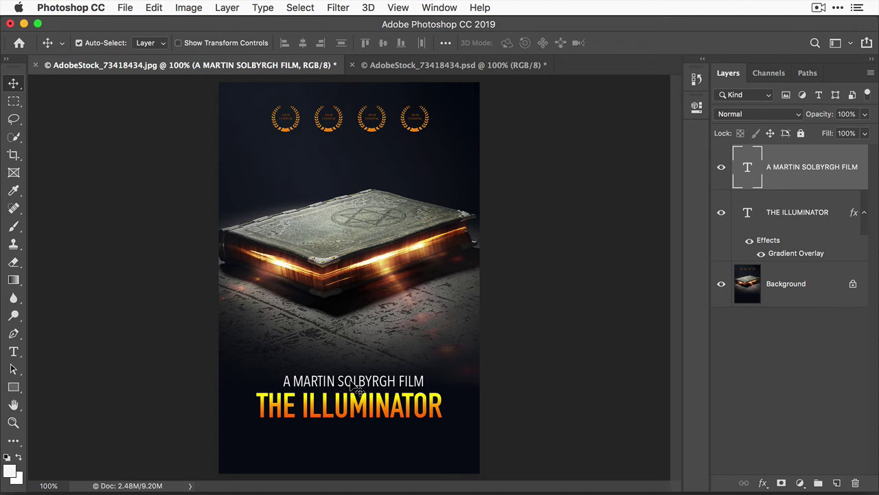
pyautogui.keyDown('alt'); pyautogui.moveTo(353, 384); pyautogui.dragTo(349, 431); pyautogui.keyUp('alt')
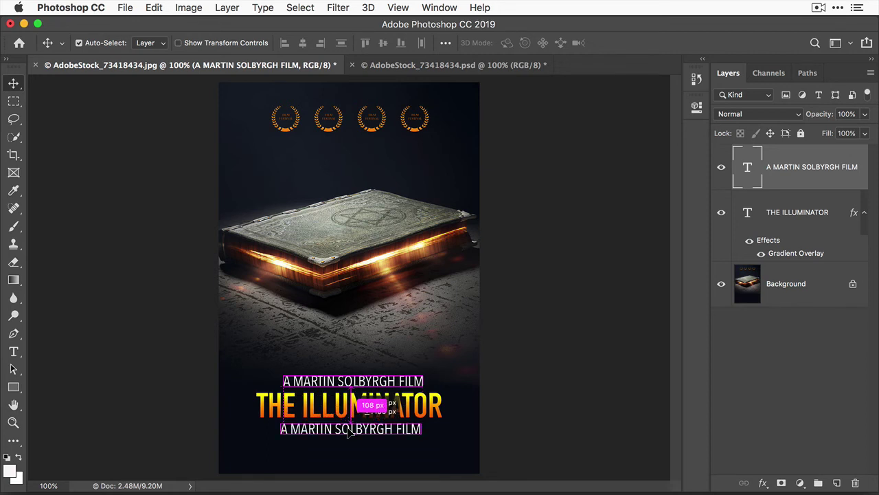
pyautogui.keyDown('alt'); pyautogui.moveTo(349, 429); pyautogui.dragTo(350, 430); pyautogui.keyUp('alt')
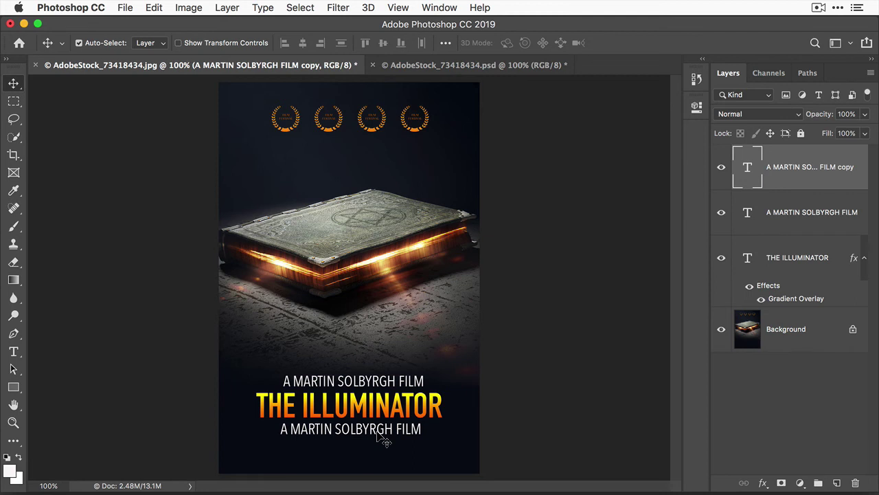
# - Select the lower credit line's text and set it to 55 pt in orange-red
pyautogui.click(14, 351)
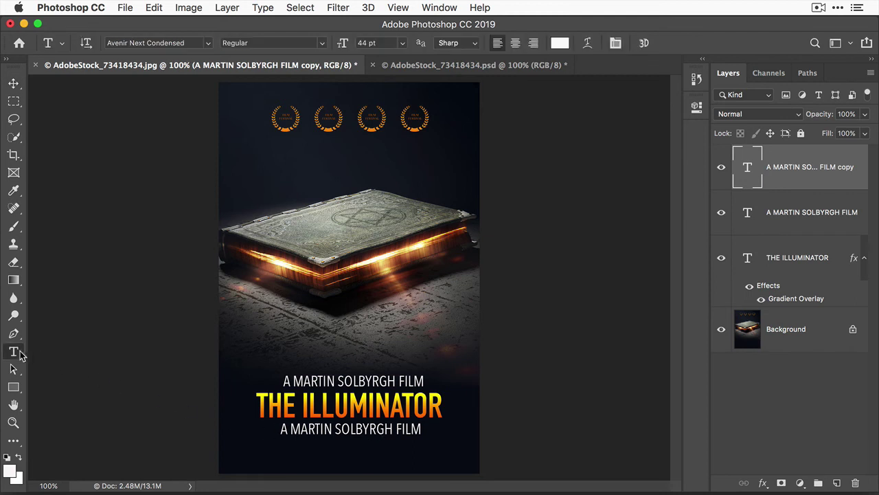
pyautogui.moveTo(422, 429); pyautogui.dragTo(278, 429)
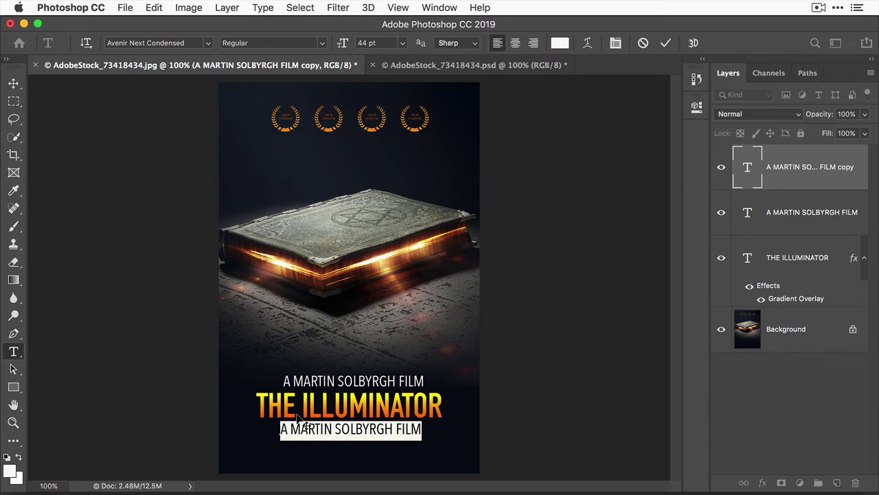
pyautogui.click(366, 42)
pyautogui.write('55')
pyautogui.click(558, 43)
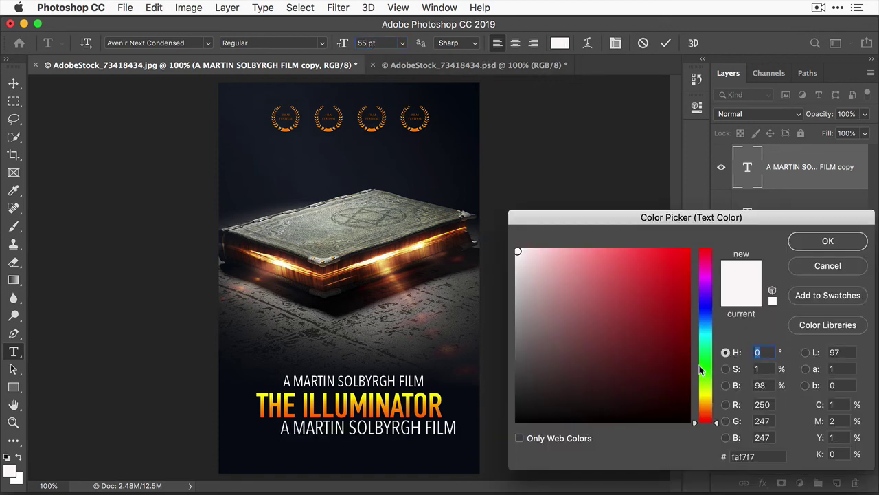
pyautogui.click(707, 414)
pyautogui.click(688, 253)
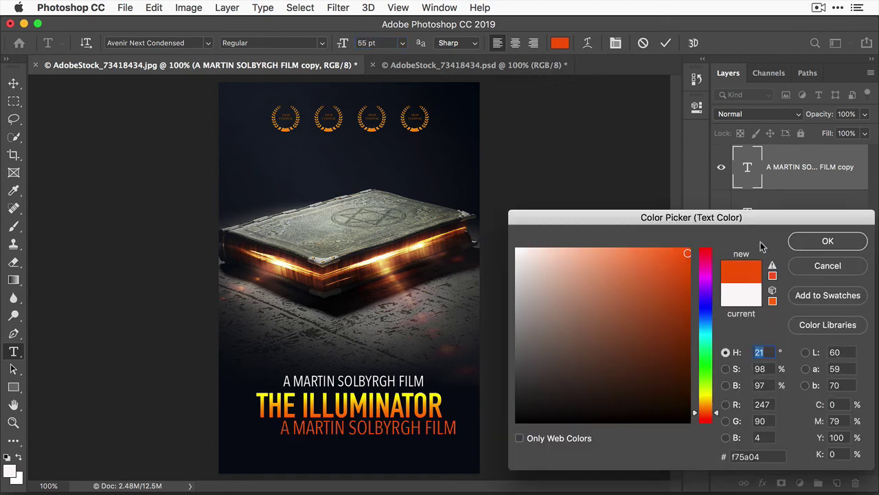
pyautogui.click(821, 242)
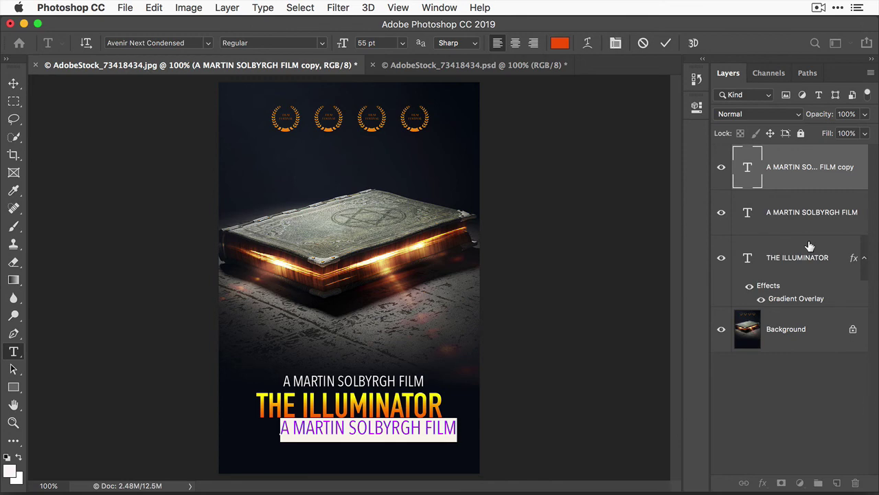
# - Replace the text with 'IN PANOVISION' and centre it beneath the title
pyautogui.write('IN PANOV')
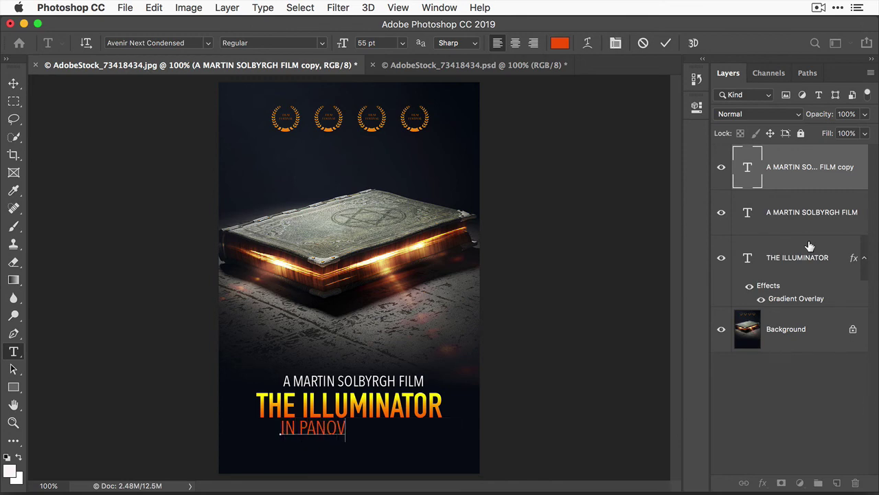
pyautogui.write('ISION')
pyautogui.click(13, 82)
pyautogui.moveTo(336, 430); pyautogui.dragTo(354, 430)
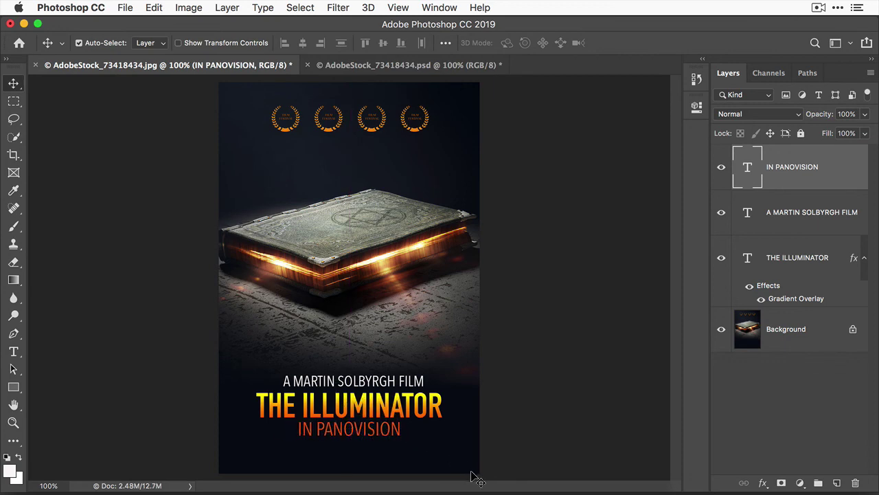